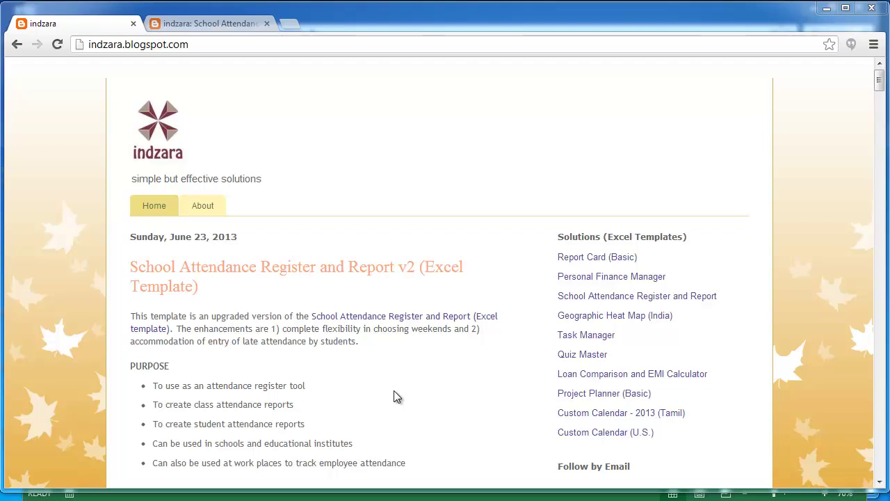
Step: Read through the blog post on the School Attendance Register and Report v2 template, including its purpose and downloads
scroll(394, 391, down, 1)
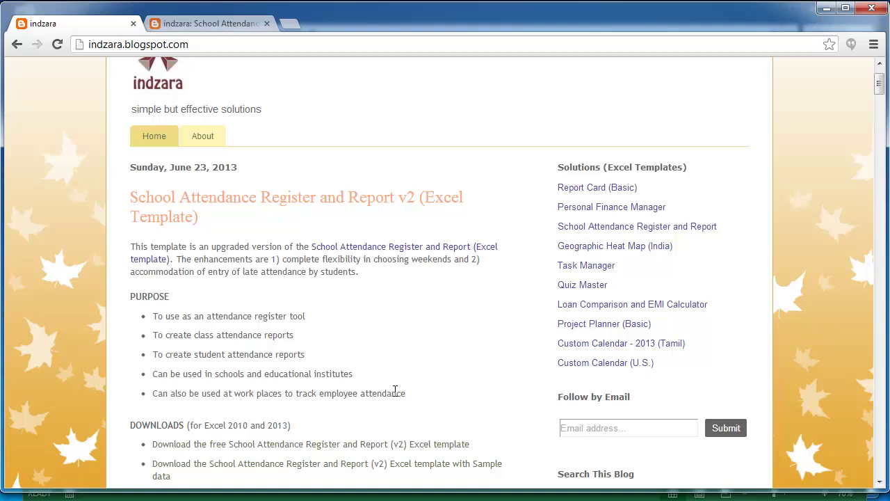
scroll(394, 390, down, 1)
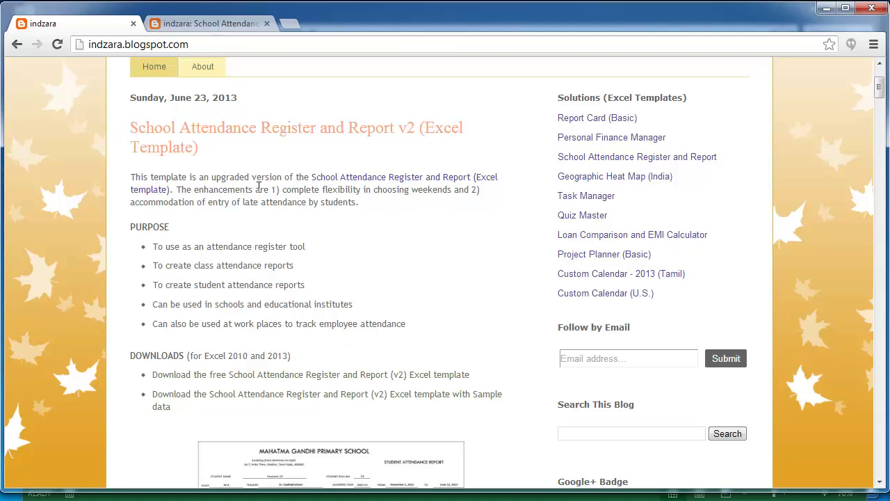
scroll(272, 321, down, 1)
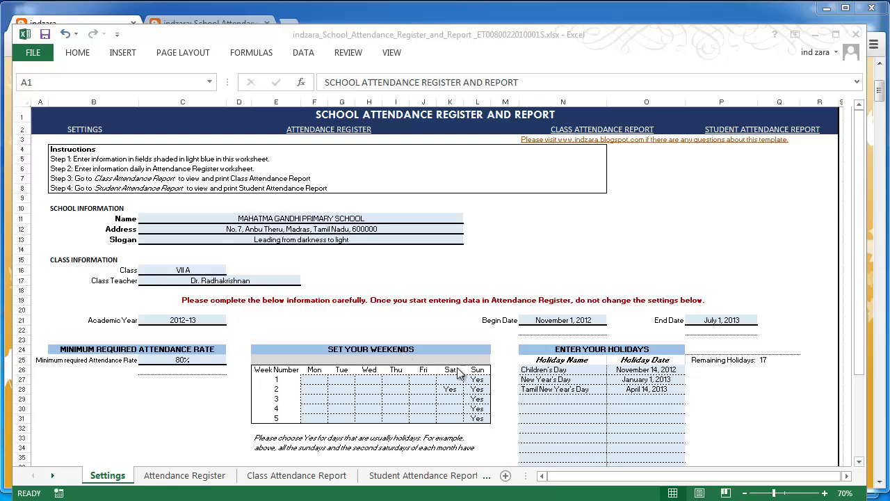
Step: Enlarge the Settings sheet to 90% and examine the Sunday and second-Saturday entries in the weekend table
click(824, 492)
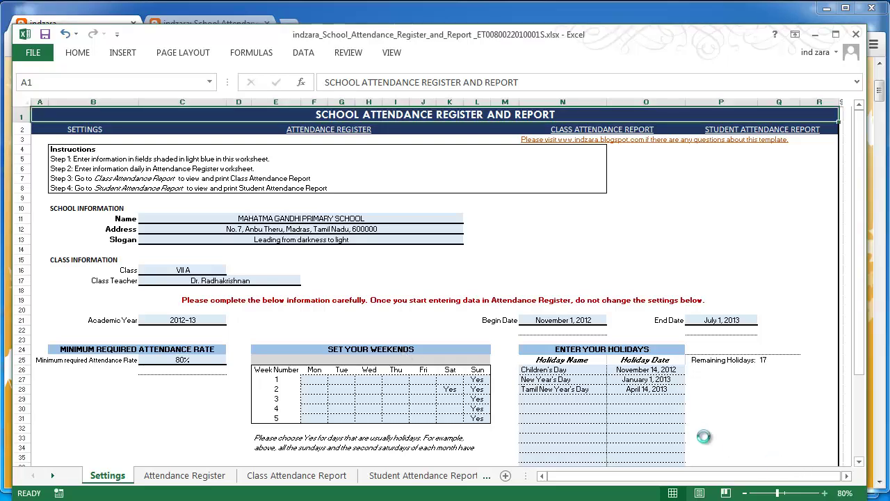
scroll(644, 395, down, 3)
click(824, 492)
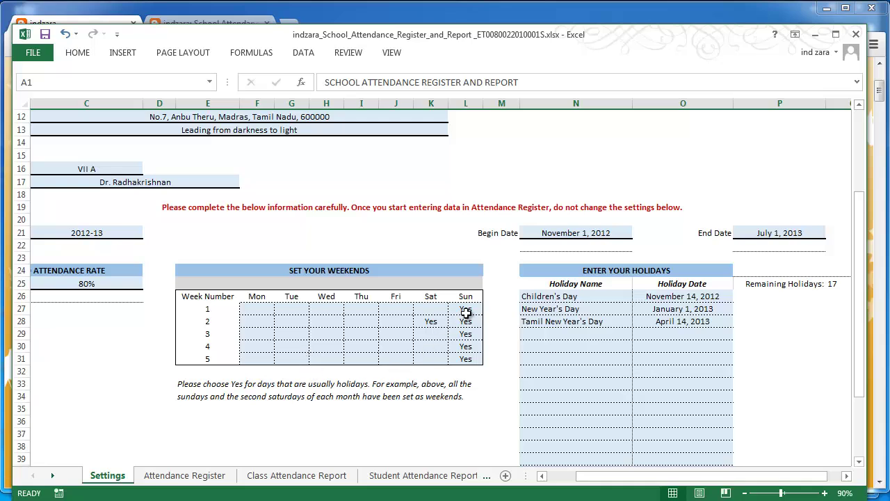
drag(466, 312, 460, 362)
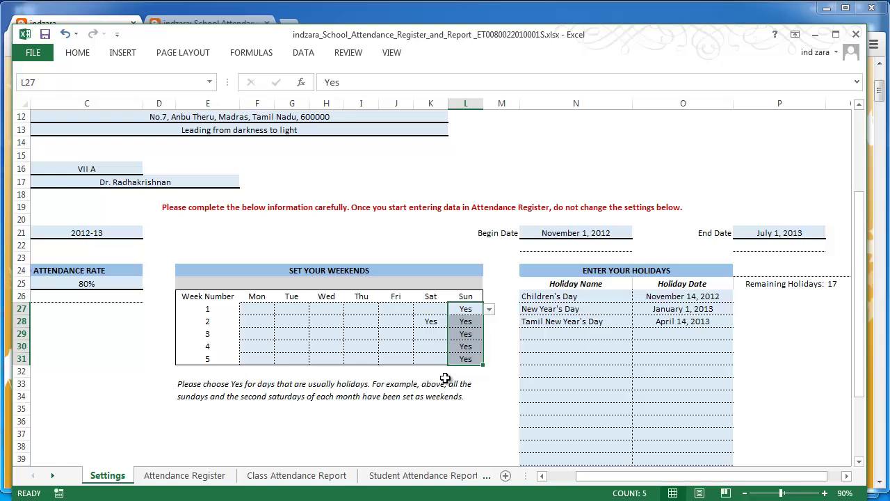
click(432, 322)
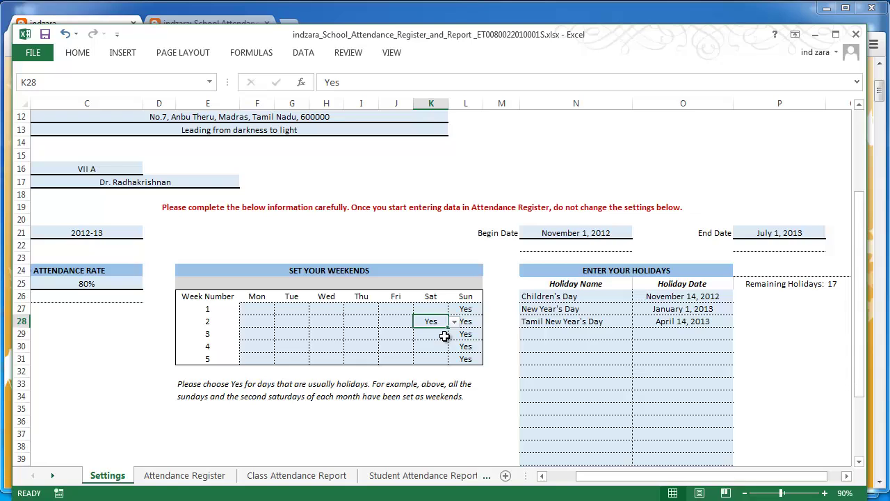
Step: Check the choices offered for Tuesday of week 2 in the weekend table without picking one
click(292, 321)
click(315, 324)
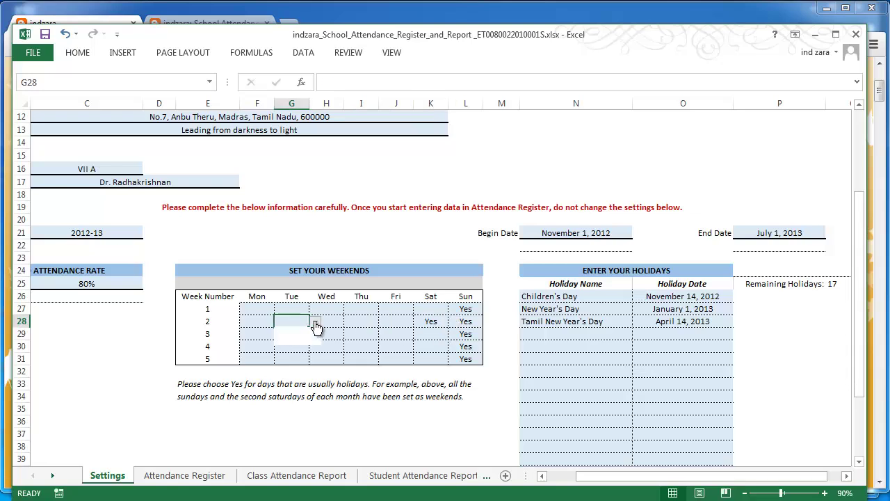
key(Escape)
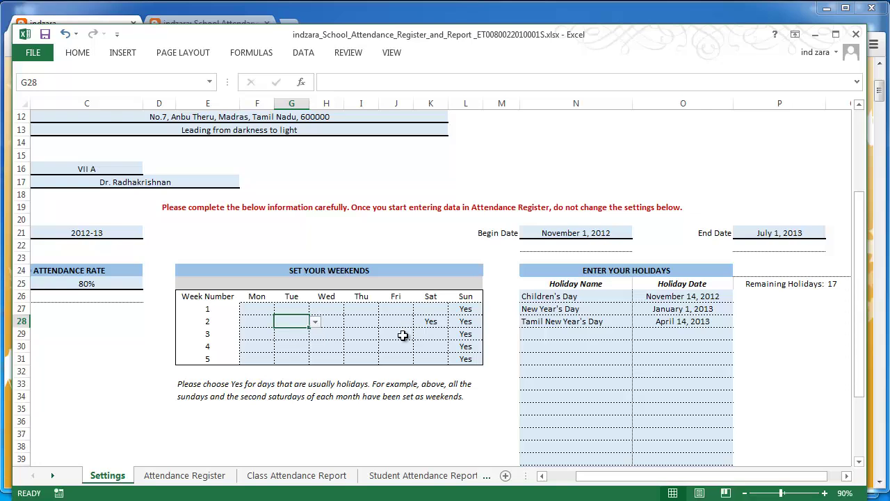
click(404, 338)
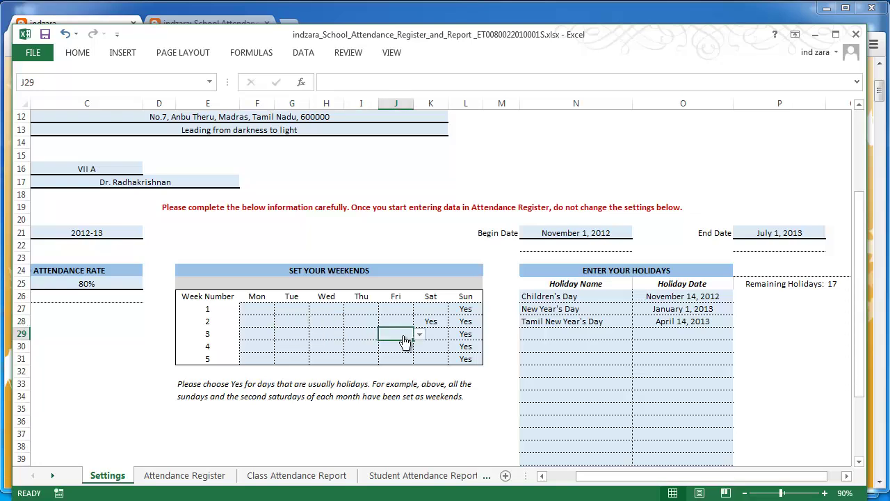
Step: Set Saturday of week 4 to Yes in the weekend table and clear that entry again
click(442, 353)
click(454, 346)
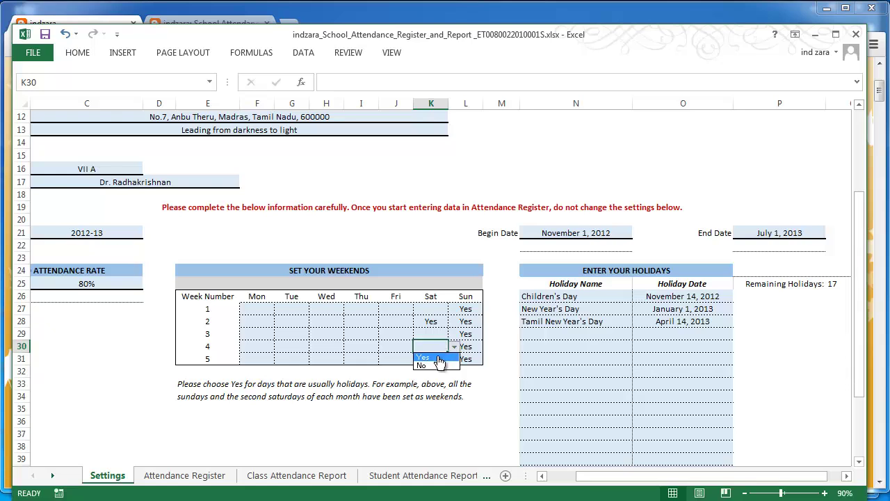
click(440, 358)
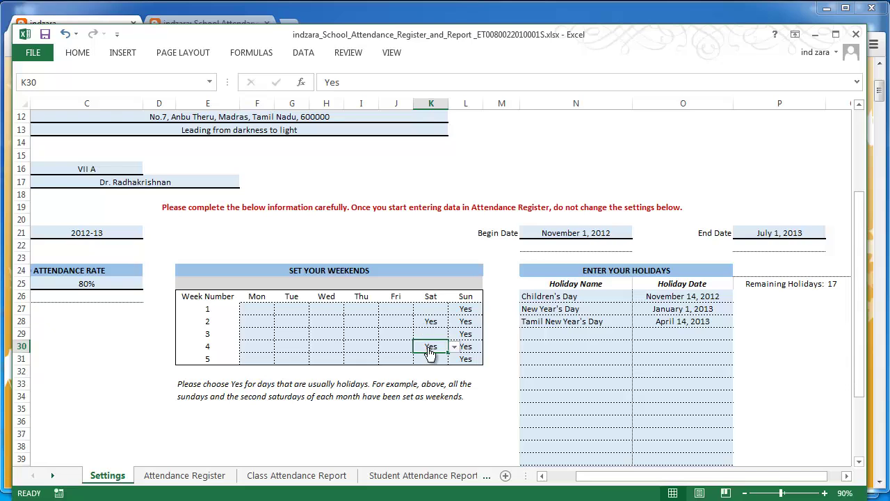
click(454, 346)
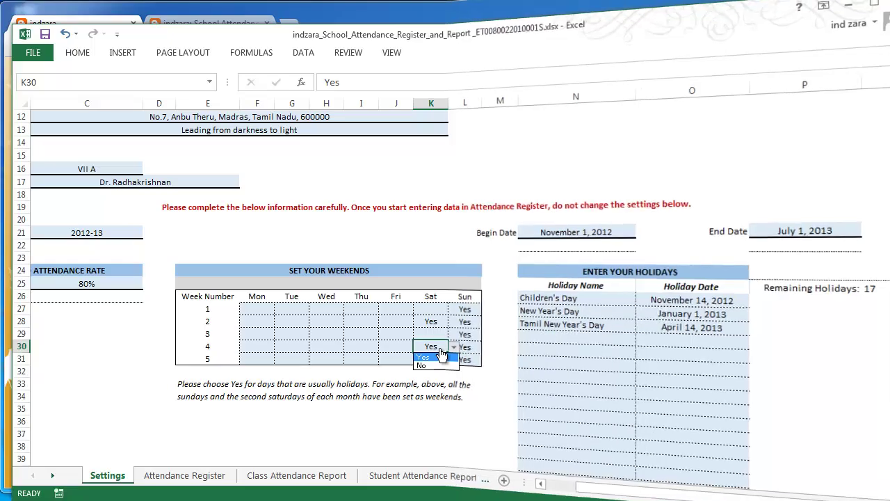
click(441, 355)
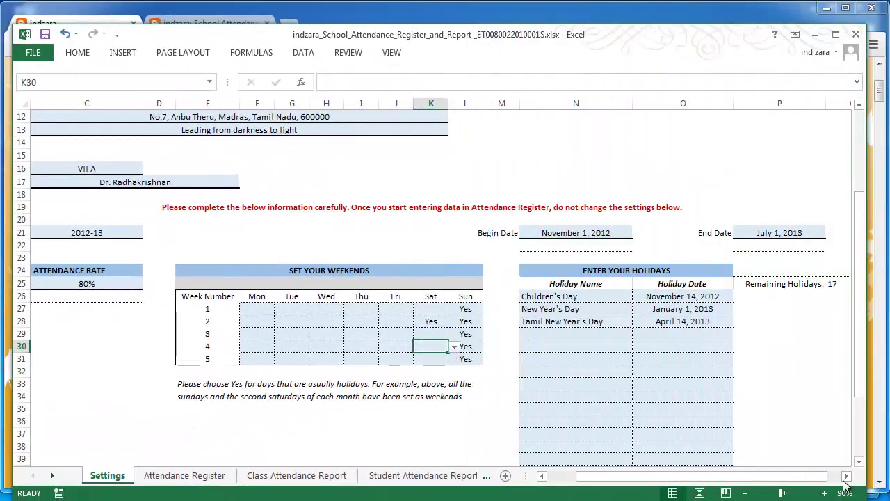
Step: Look over the holiday names and dates on the Settings sheet and return to the sheet's header
click(847, 475)
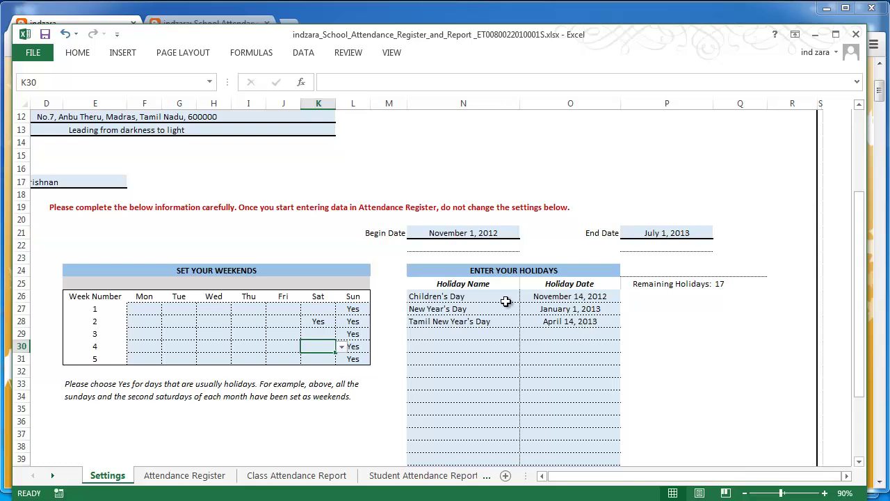
scroll(505, 301, down, 1)
scroll(506, 301, down, 1)
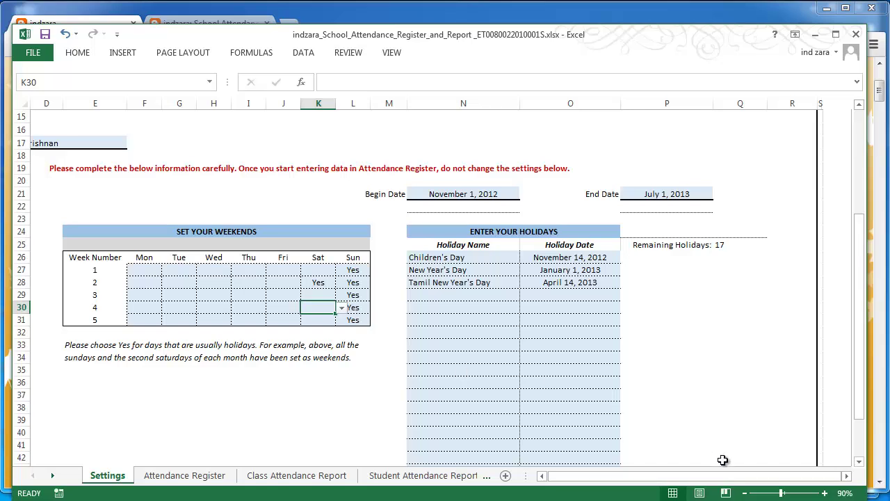
scroll(728, 445, up, 5)
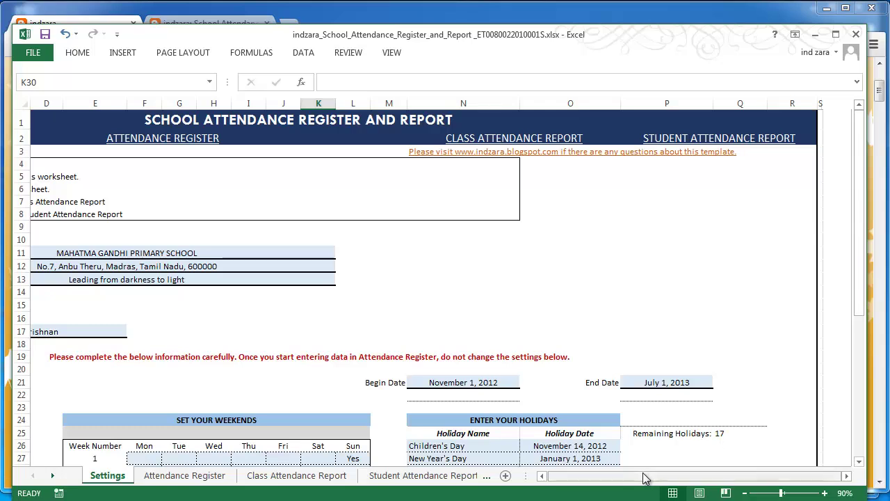
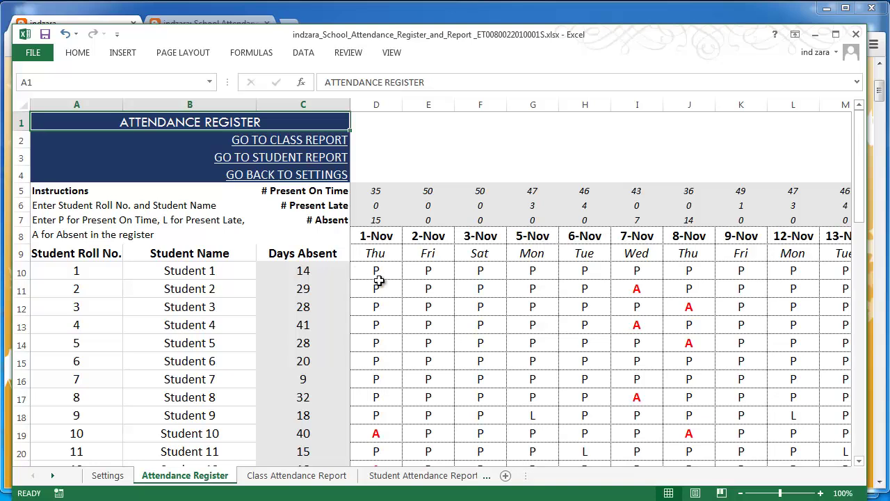
Step: Check the attendance codes available for Student 1 on 1-Nov, keep P, and select the 2-Nov date header
click(393, 275)
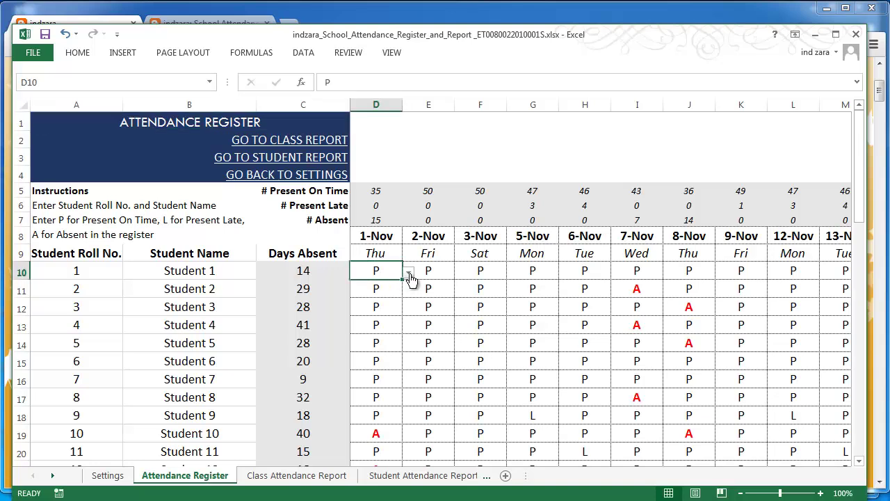
click(408, 273)
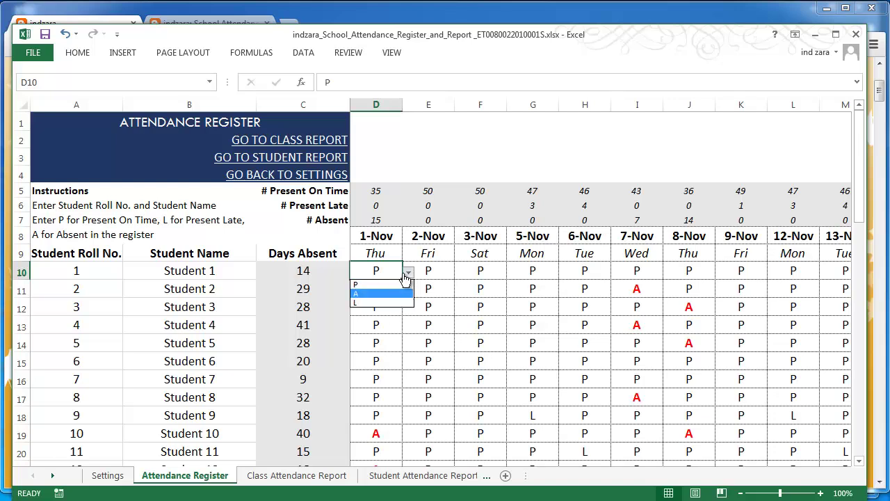
click(394, 275)
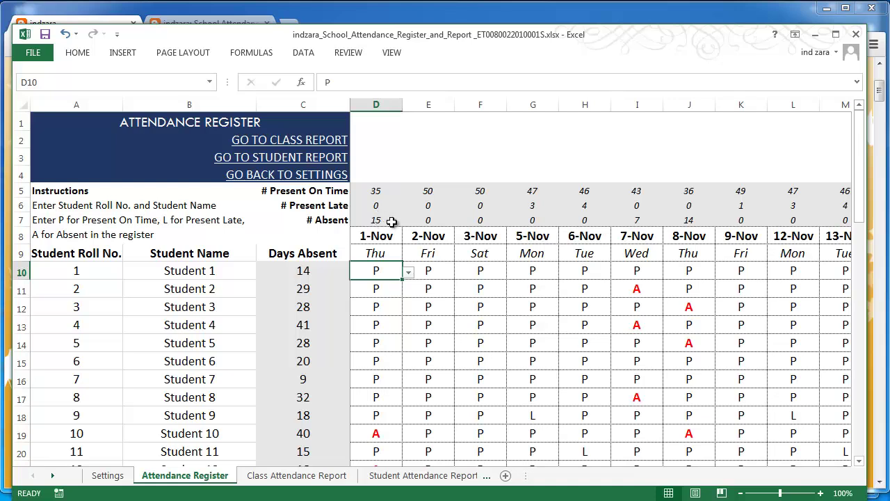
click(435, 238)
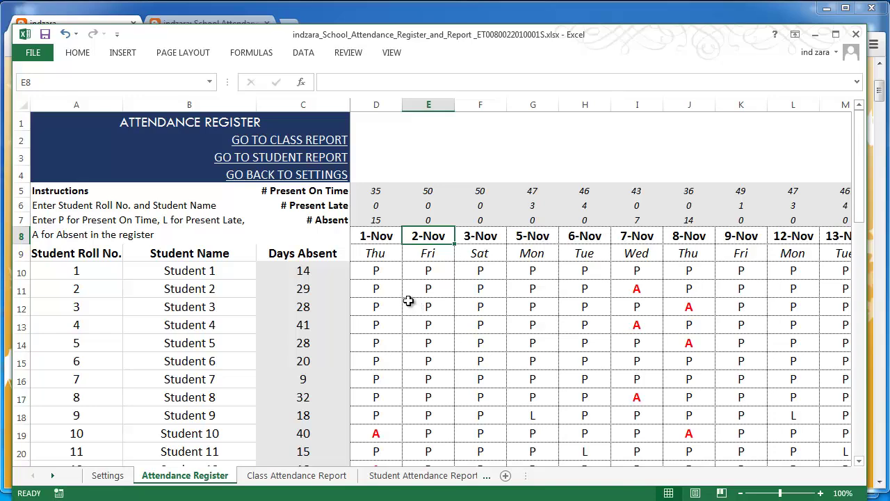
Step: Go to the Class Attendance Report, zoom it to 70%, and review the summary figures and monthly class attendance rates
click(289, 142)
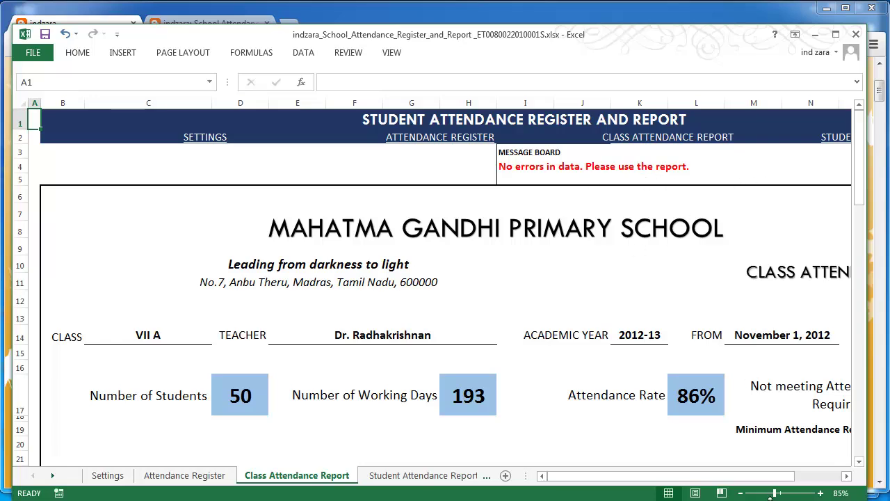
click(740, 493)
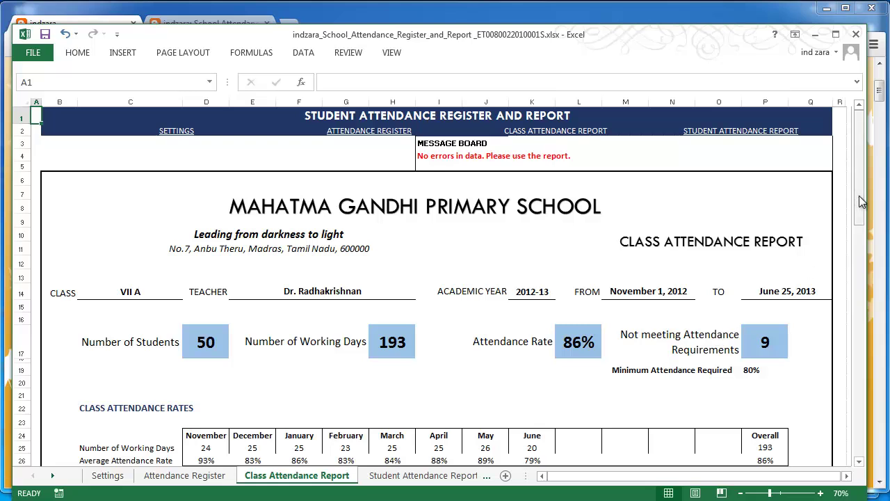
drag(861, 201, 861, 211)
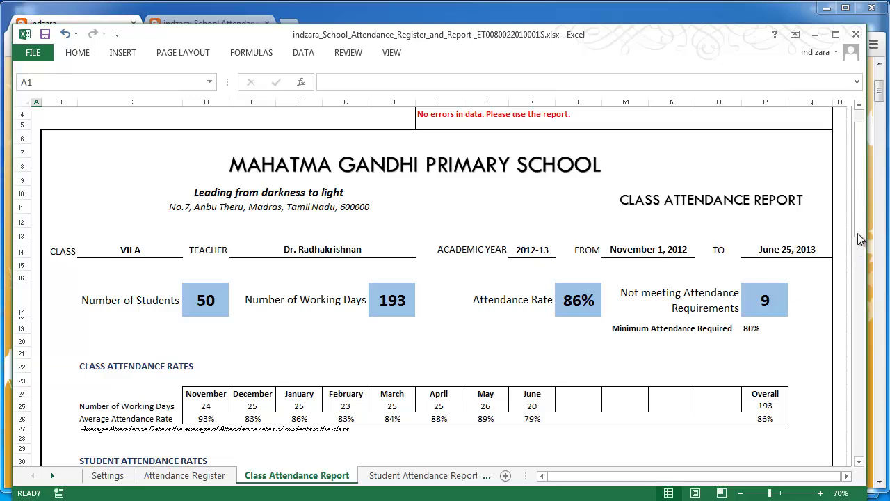
drag(858, 232, 862, 261)
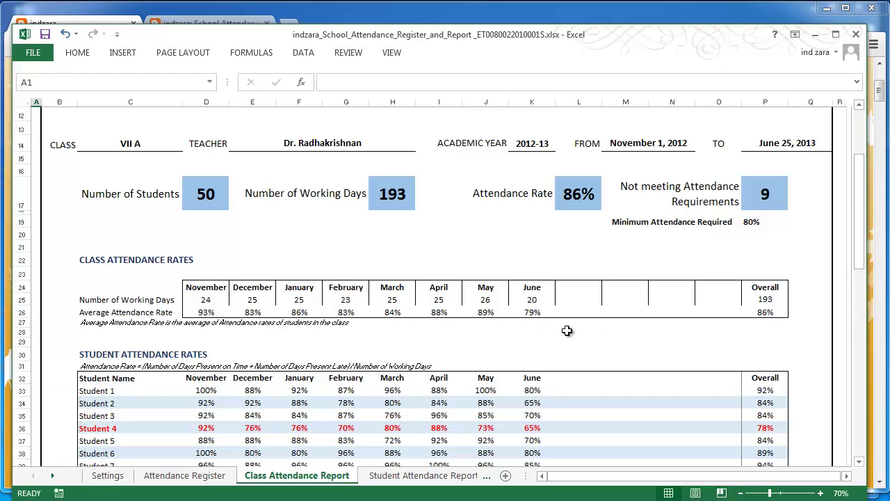
Step: Review the student attendance rates through to the signature lines and return to the beginning of the class report
scroll(565, 331, down, 1)
scroll(564, 329, down, 3)
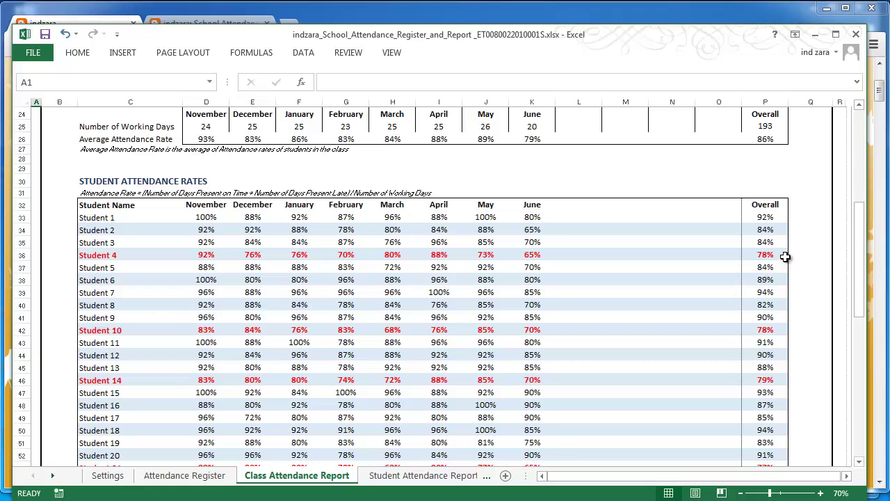
drag(857, 251, 862, 218)
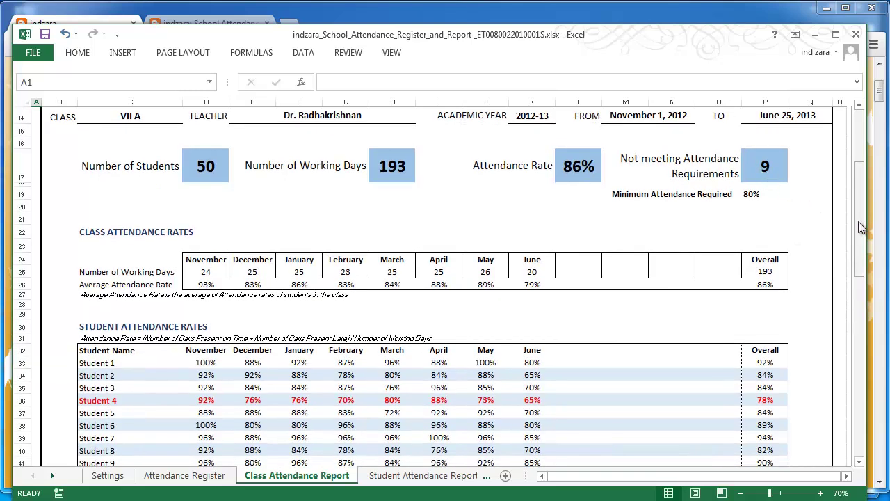
drag(858, 222, 863, 292)
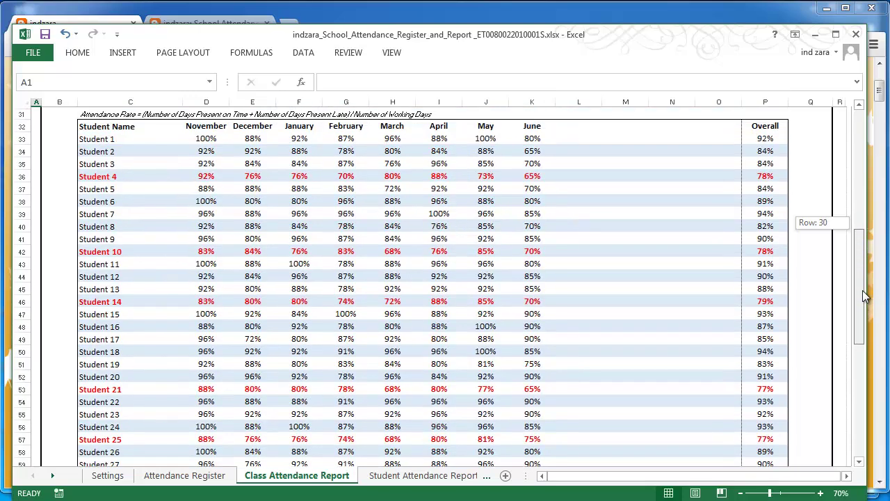
drag(862, 291, 861, 402)
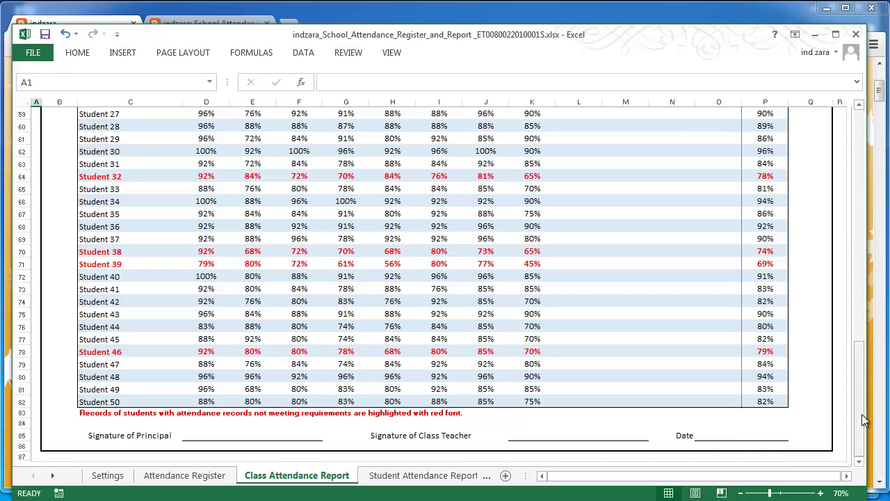
drag(863, 419, 860, 118)
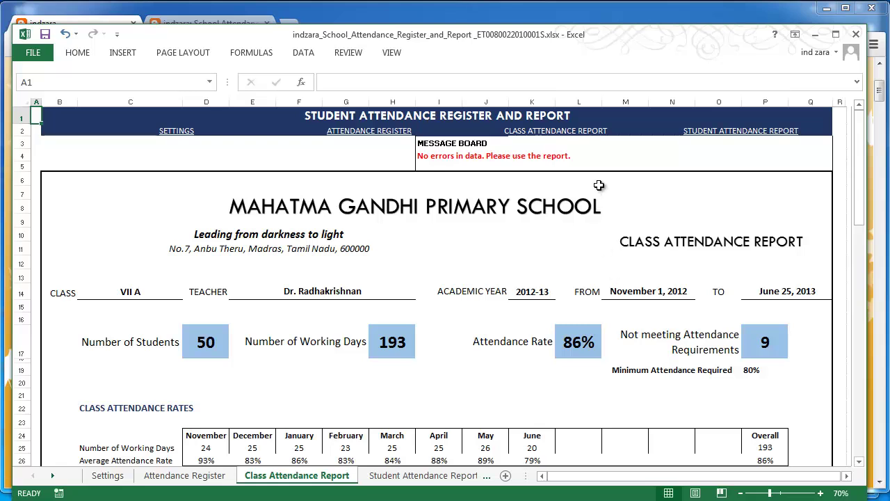
Step: Go to the Student Attendance Report, zoom it to 70%, and choose Student 1 as the student name
click(727, 132)
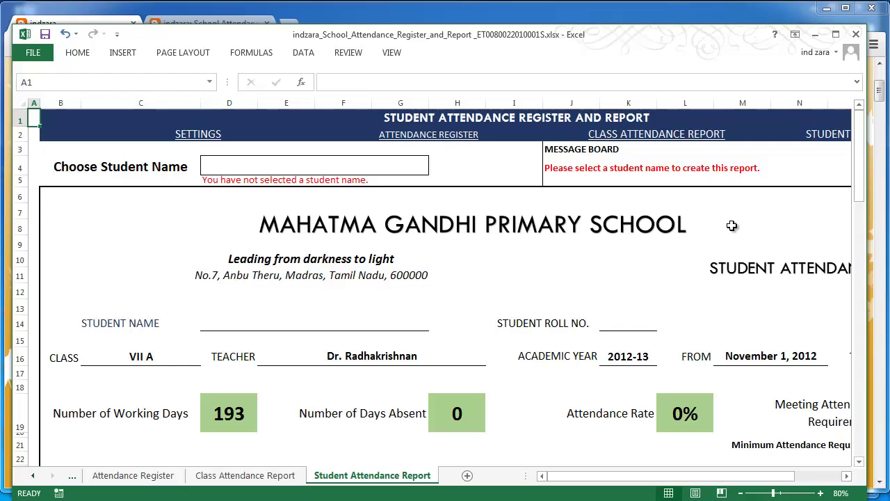
click(741, 493)
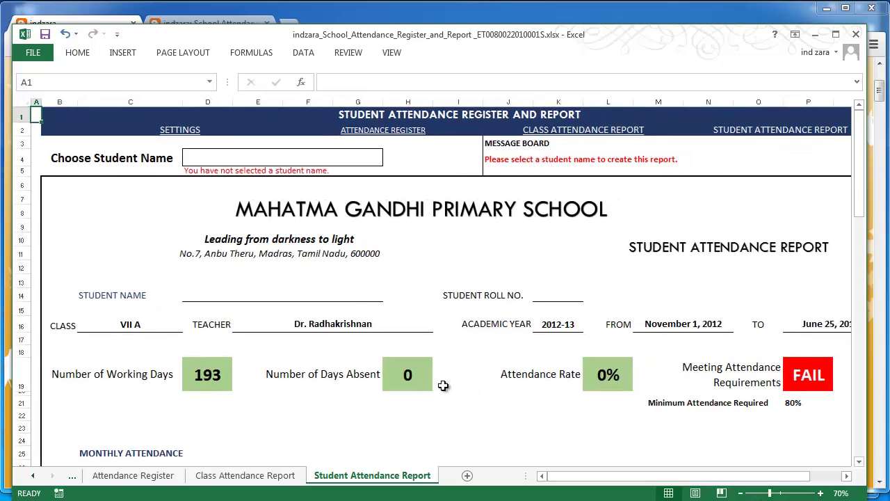
click(348, 158)
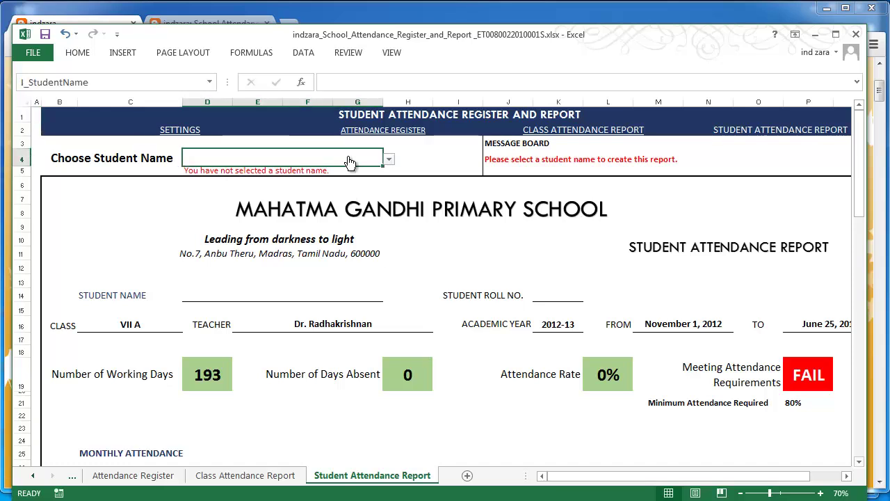
click(389, 158)
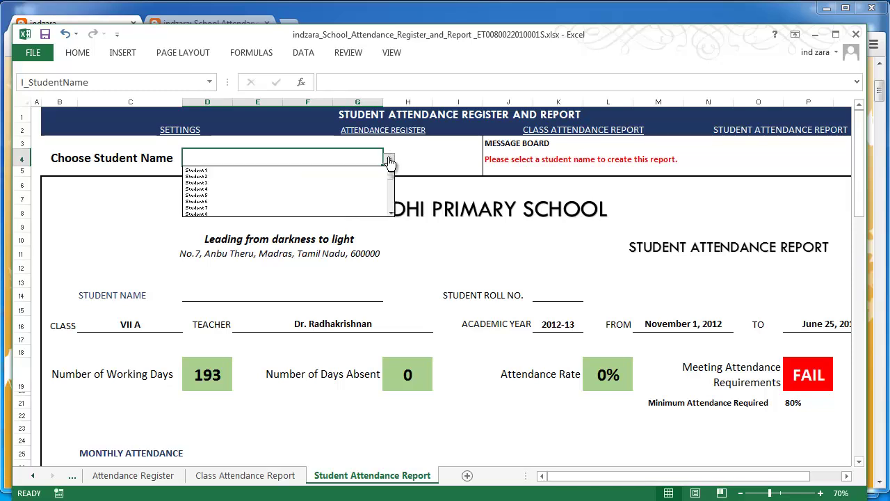
click(362, 170)
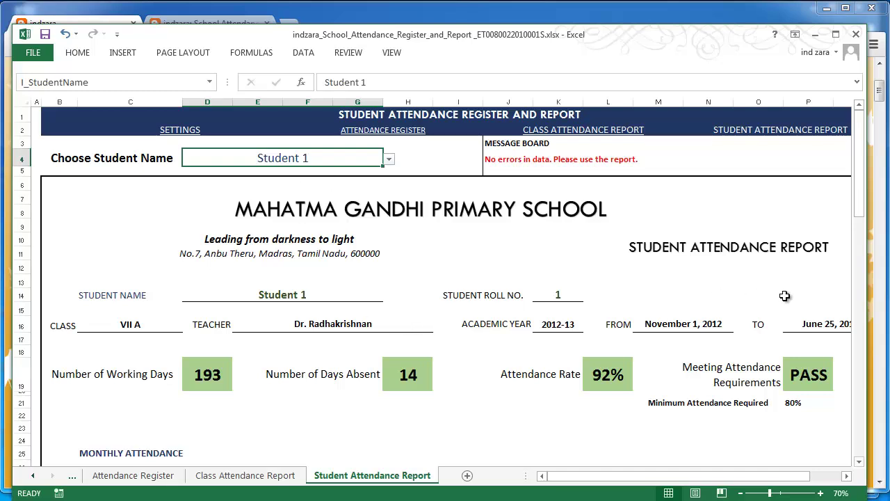
Step: Review Student 1's attendance summary figures and the monthly attendance table
click(859, 463)
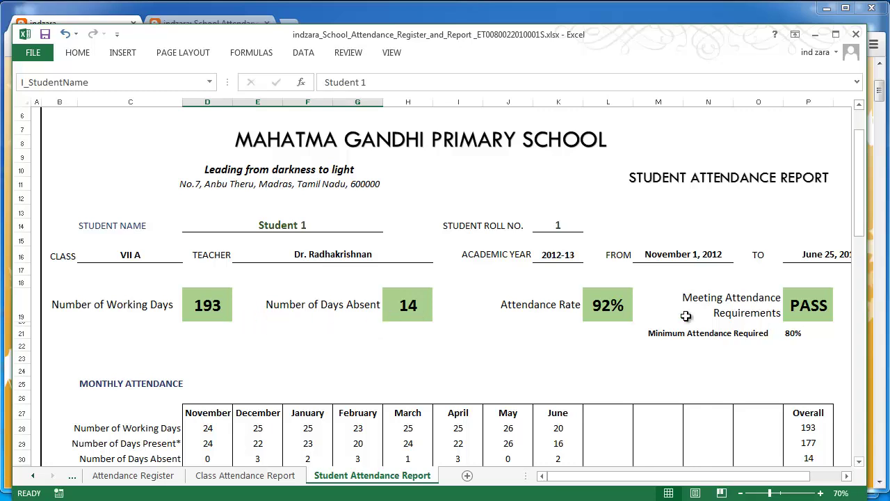
drag(863, 235, 863, 262)
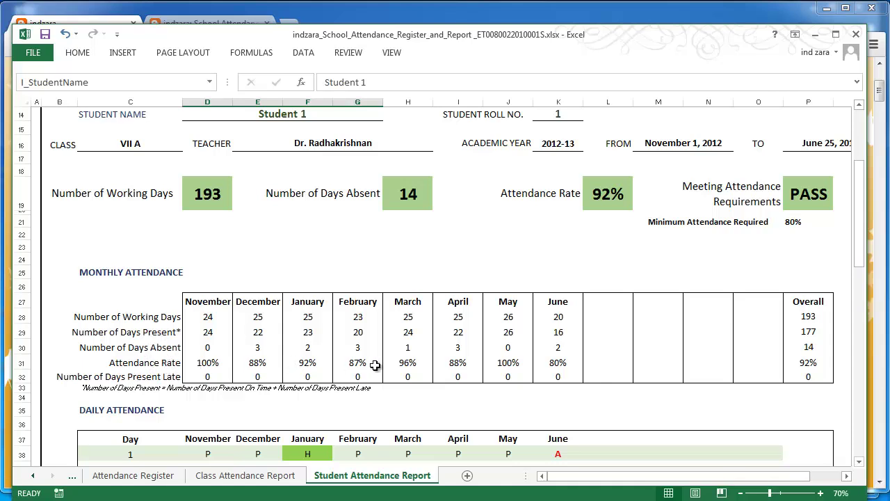
scroll(529, 369, down, 5)
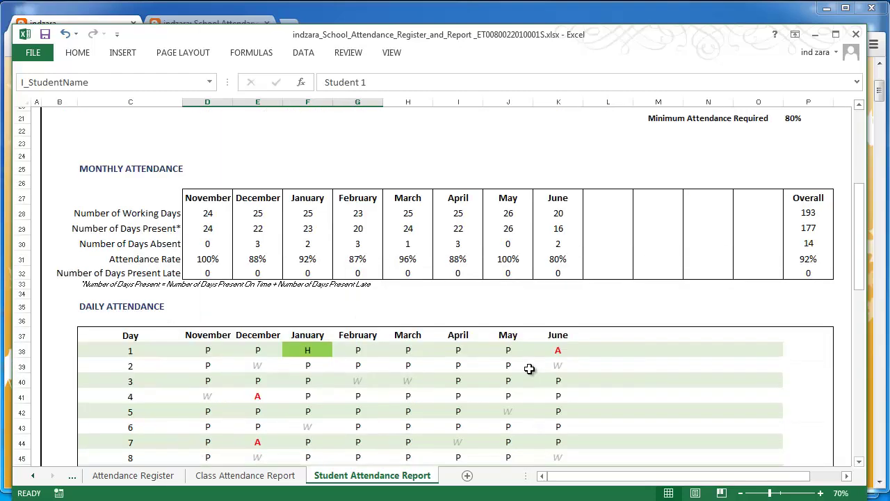
Step: Examine Student 1's daily attendance grid, the code legend and the signature lines, and return to the beginning of the report
scroll(529, 369, down, 2)
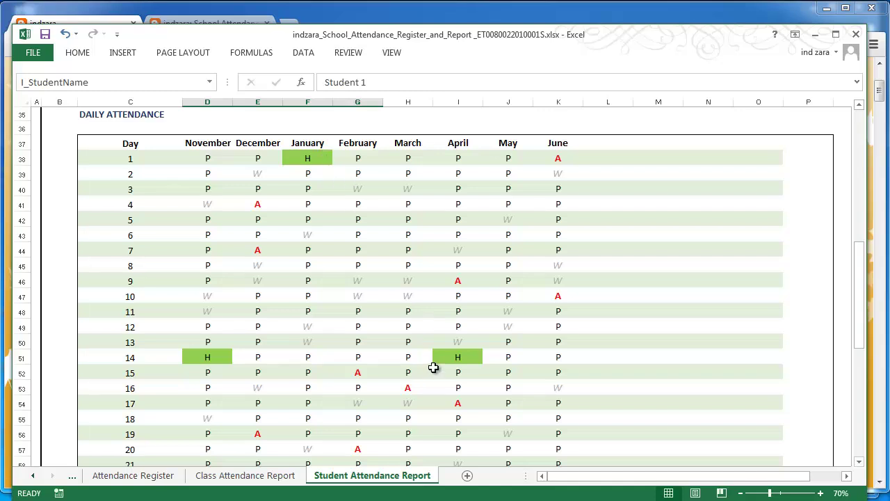
scroll(433, 367, down, 1)
scroll(433, 367, down, 2)
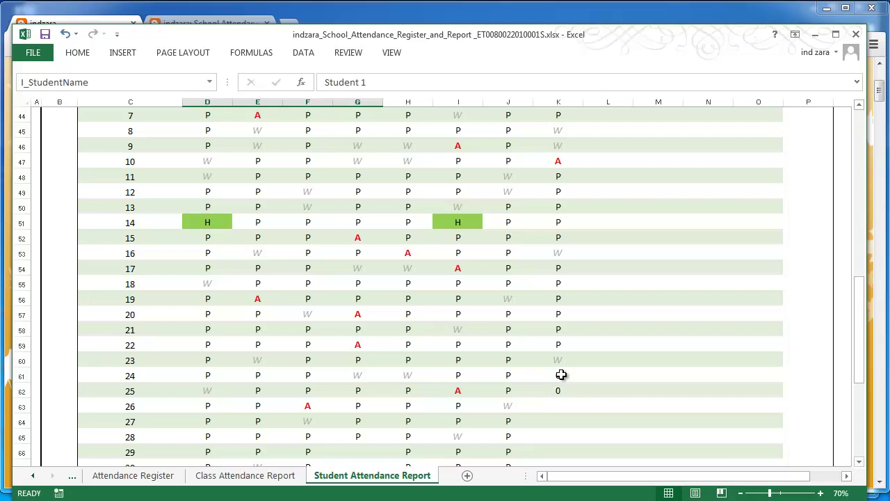
scroll(626, 387, up, 4)
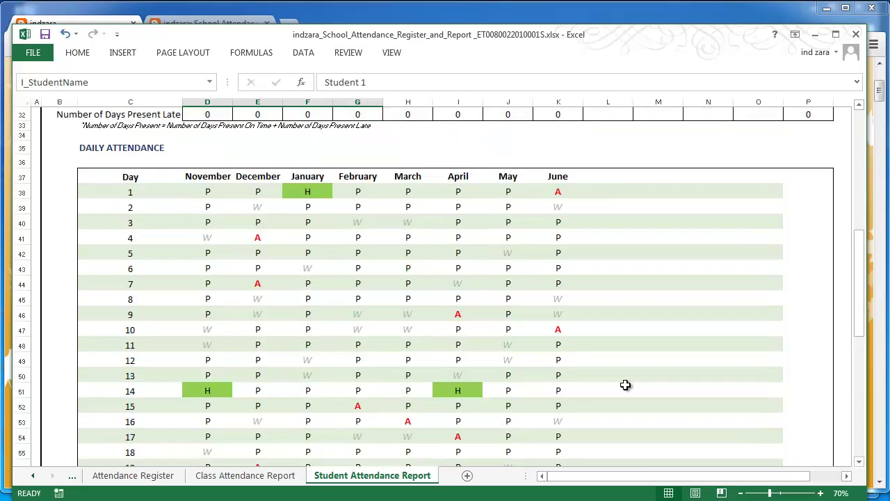
drag(862, 324, 865, 422)
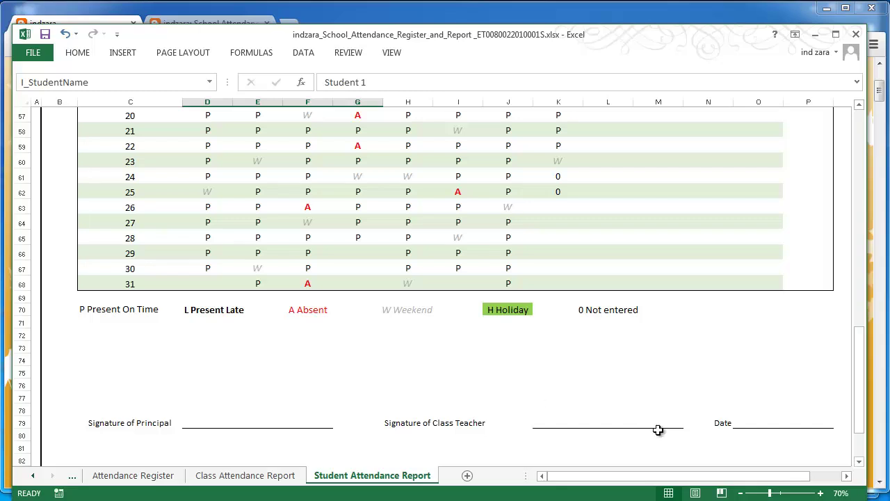
drag(858, 413, 863, 214)
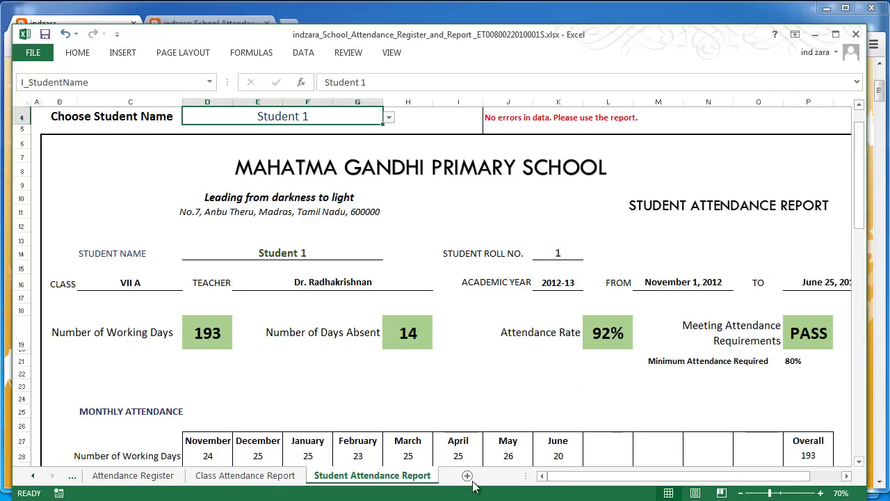
Step: Return to the Settings sheet and move the workbook window down slightly to uncover the browser tabs behind it
click(32, 476)
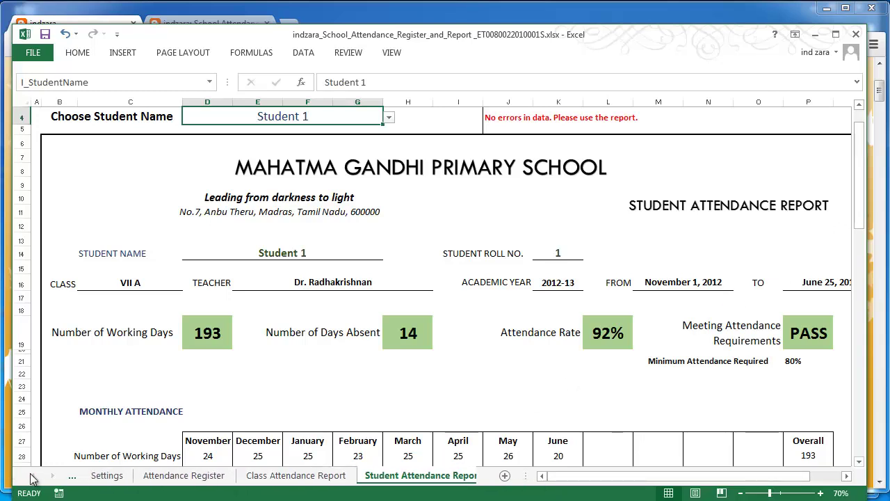
click(104, 476)
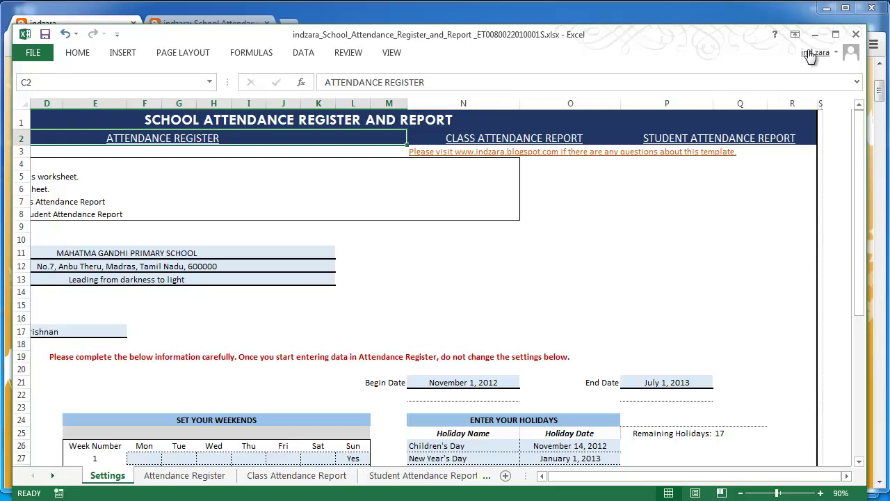
drag(714, 48, 624, 58)
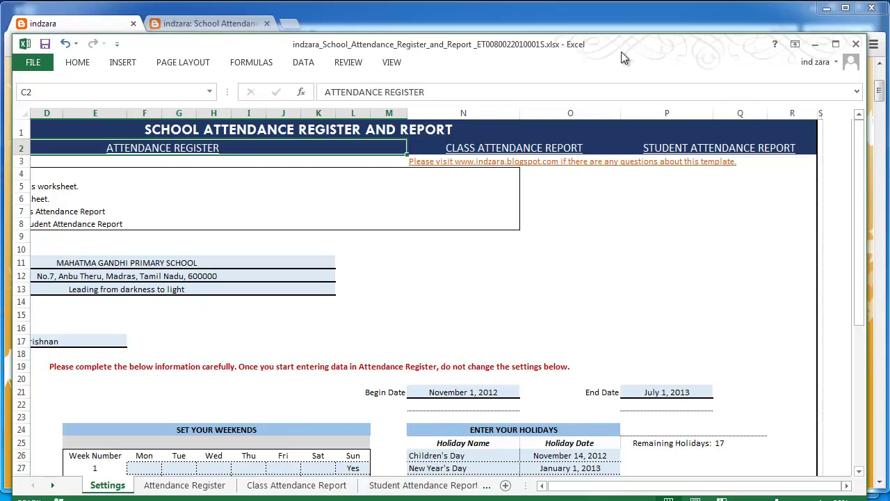
Step: Bring up the blank template workbook and review its empty school, class, weekend and holiday fields on the Settings sheet
click(63, 28)
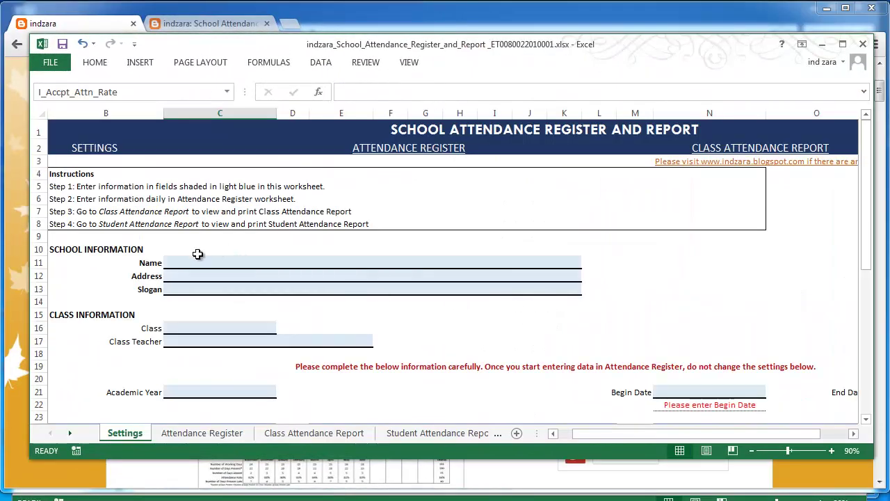
scroll(685, 314, down, 3)
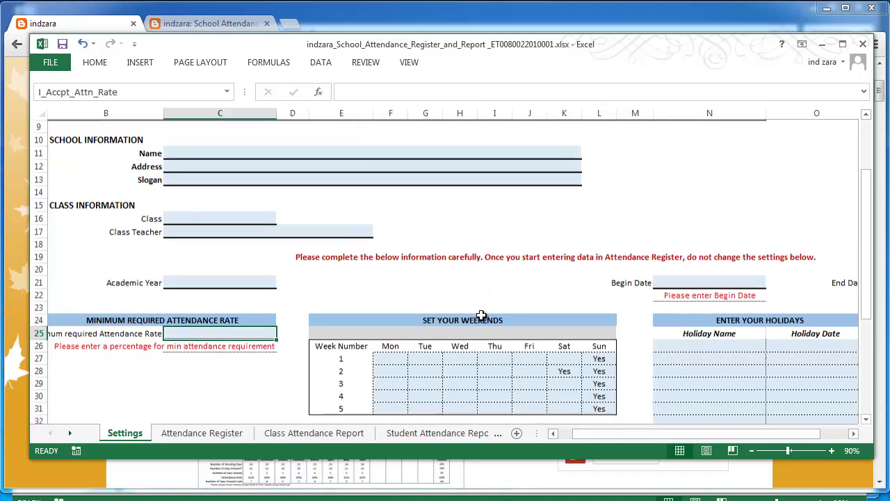
scroll(481, 315, down, 1)
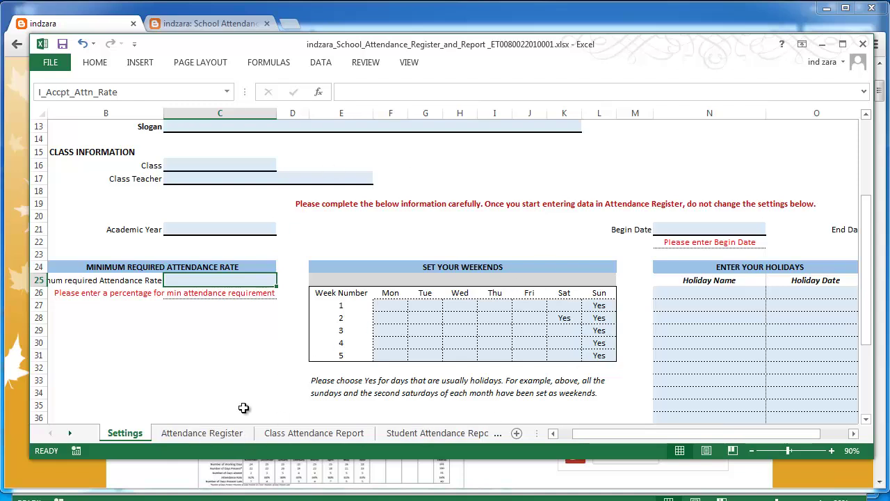
Step: Look over the blank Attendance Register and Student Attendance Report sheets and return to the Settings sheet
click(233, 436)
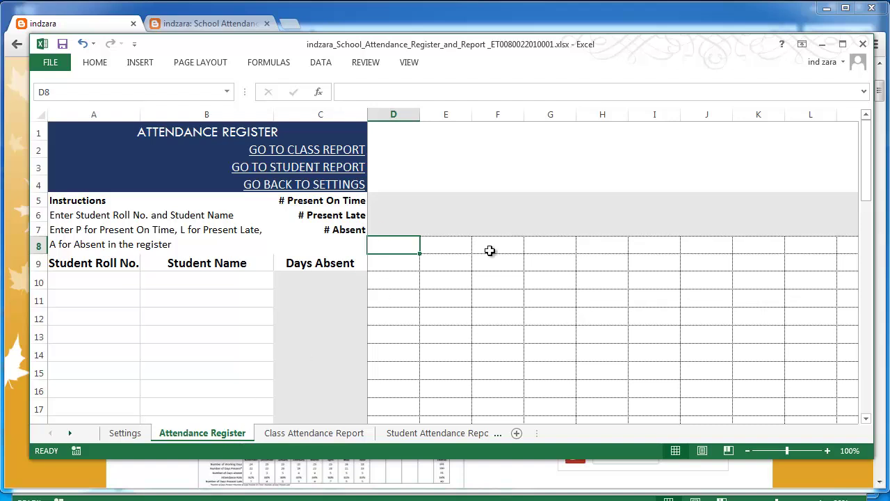
click(351, 433)
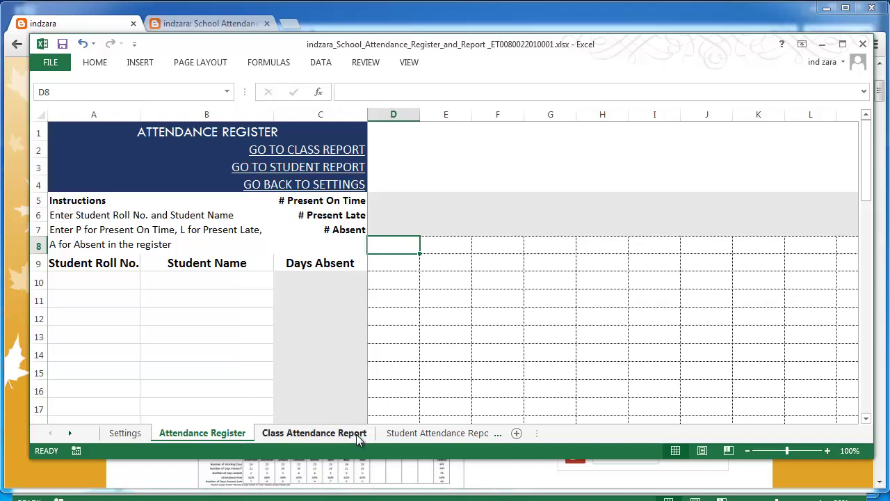
click(460, 434)
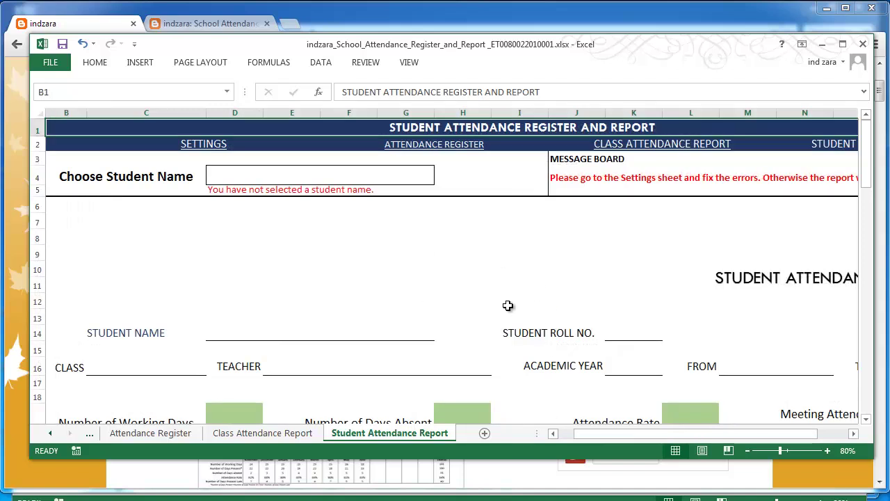
click(49, 434)
click(116, 433)
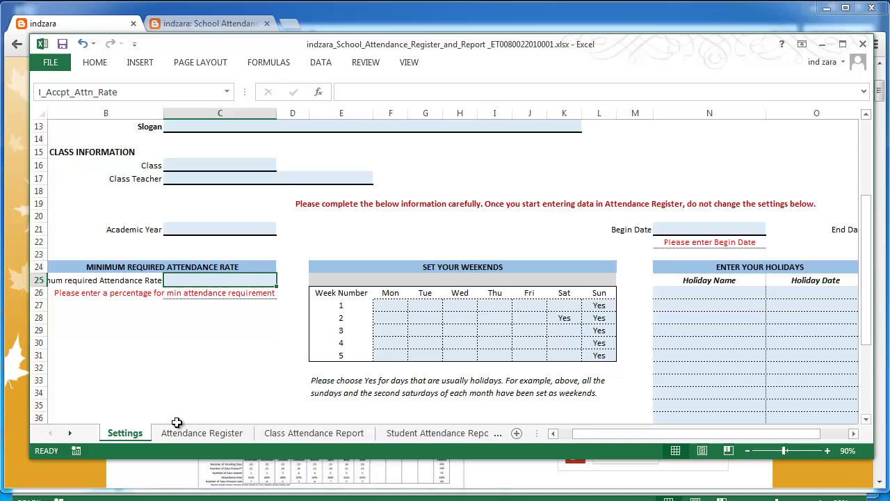
Step: Minimize the blank workbook and view the beginning of the template's blog post in the browser
click(822, 44)
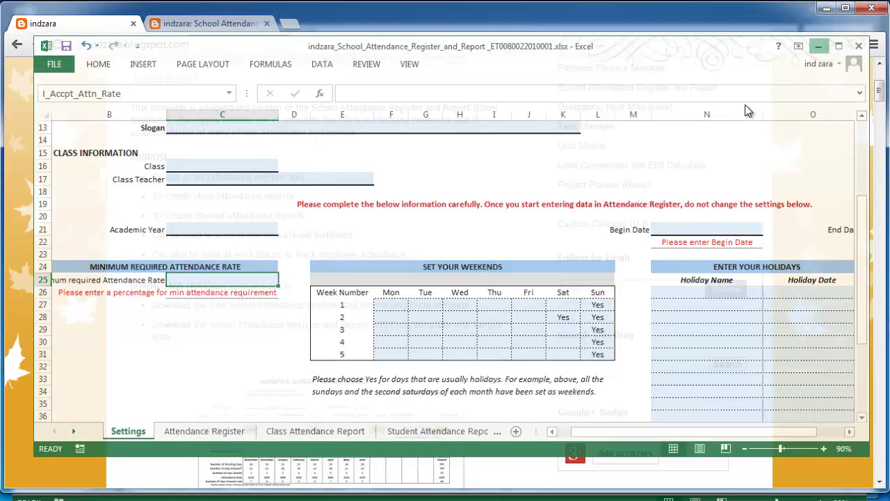
scroll(257, 184, up, 3)
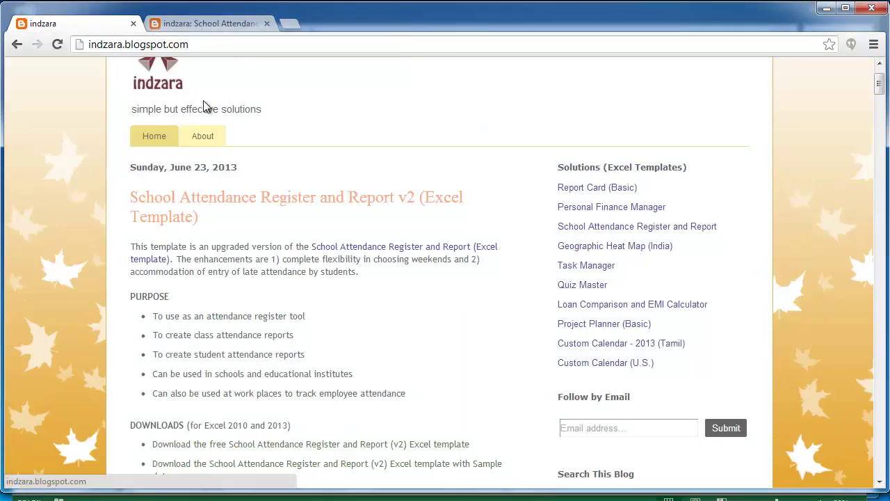